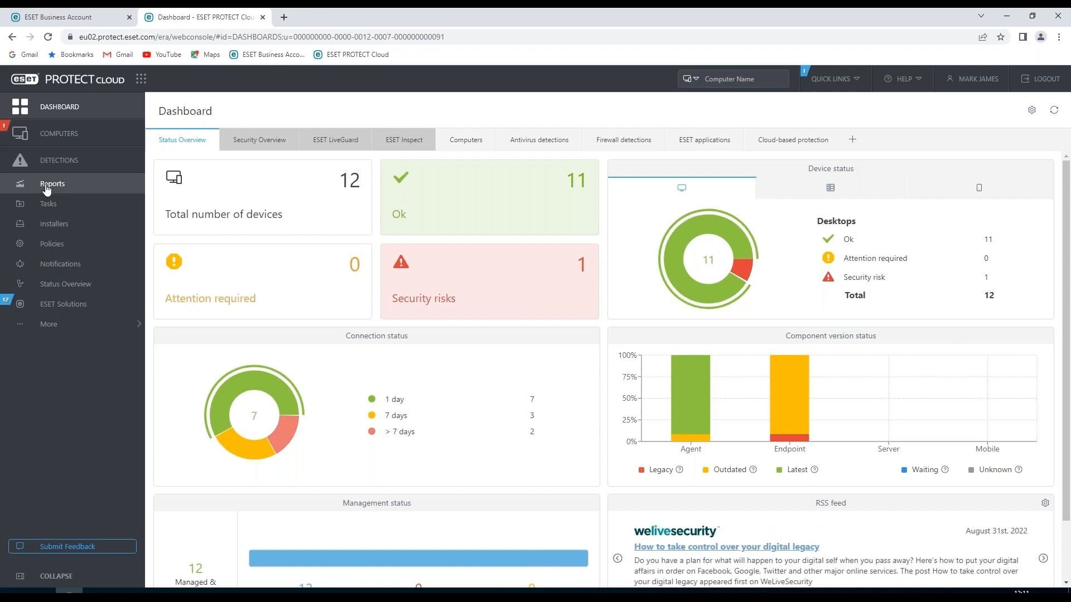
Start a new report template named "Machines with Policies applied" with the description "Total count of policies applied per machine"
click(51, 185)
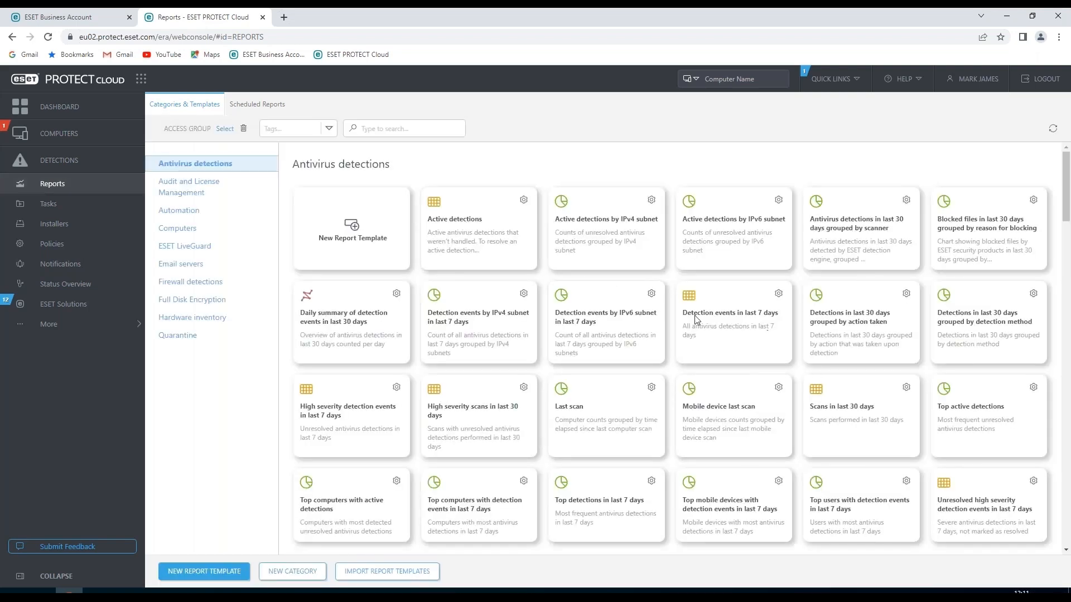
click(338, 230)
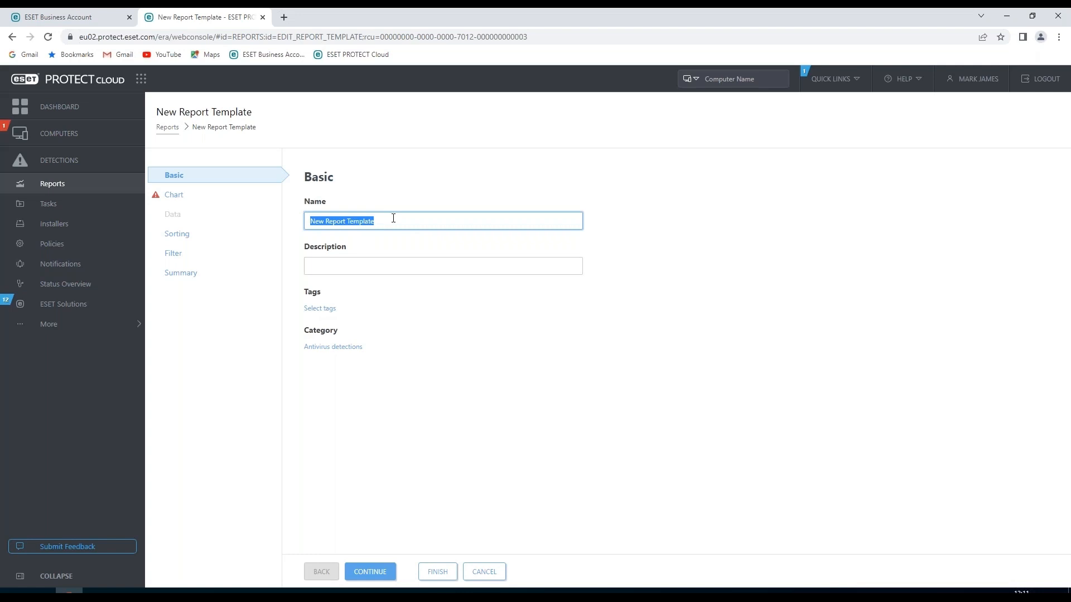
text(Machines wit)
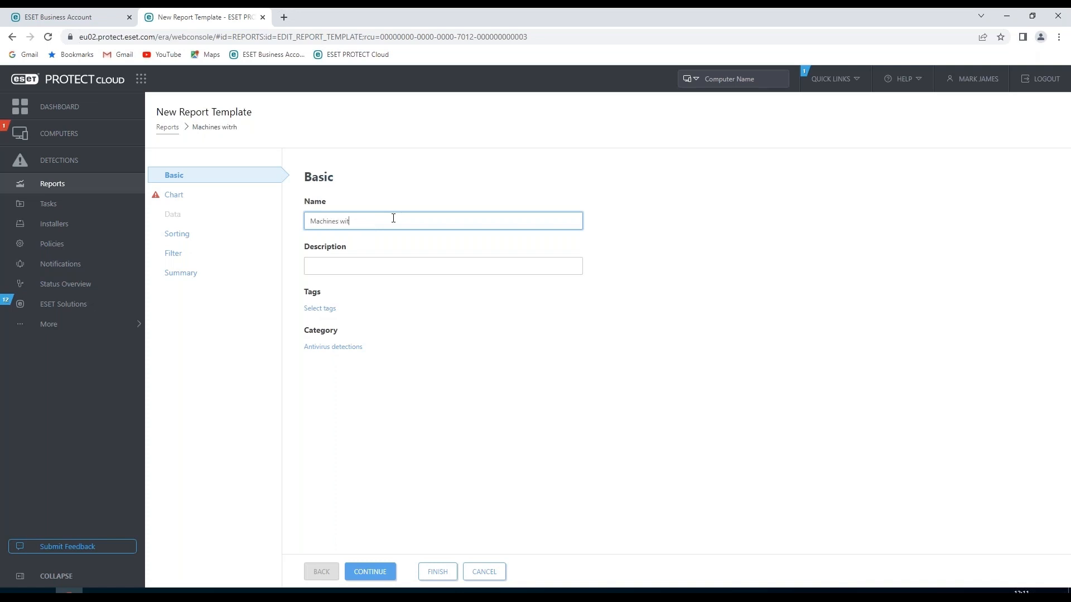
text(h Policies applied)
click(346, 269)
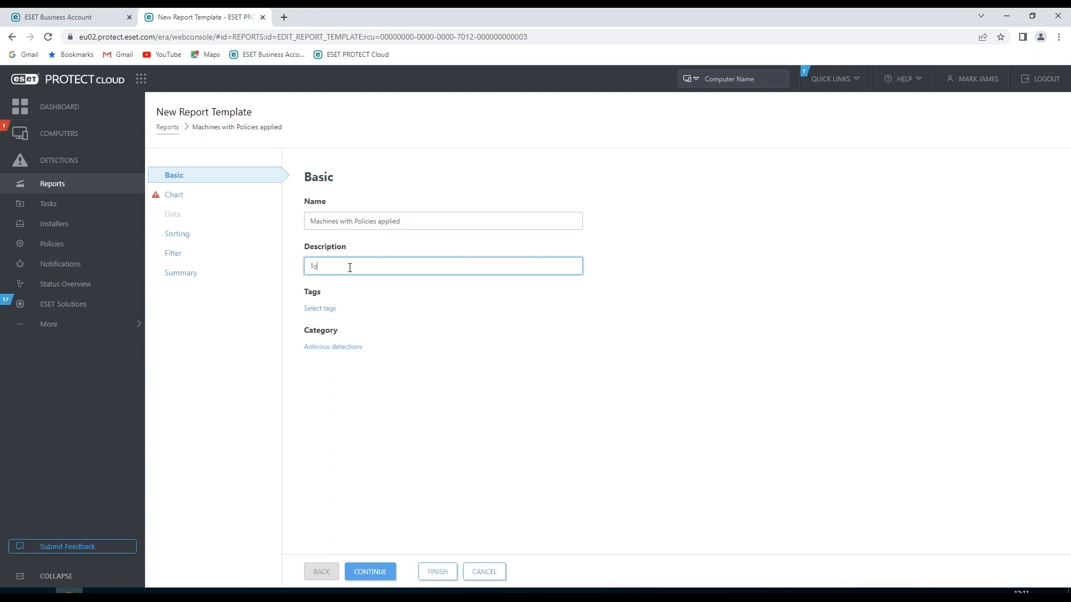
text(Total)
text(count of policies applied per machine)
Set the report template's category to Computers
click(326, 349)
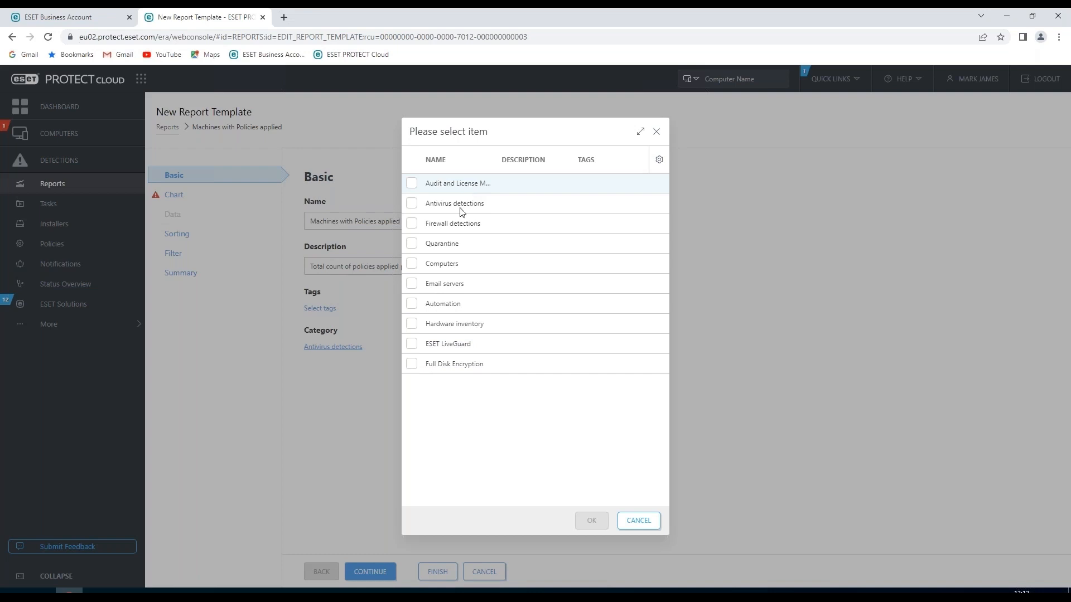
click(412, 266)
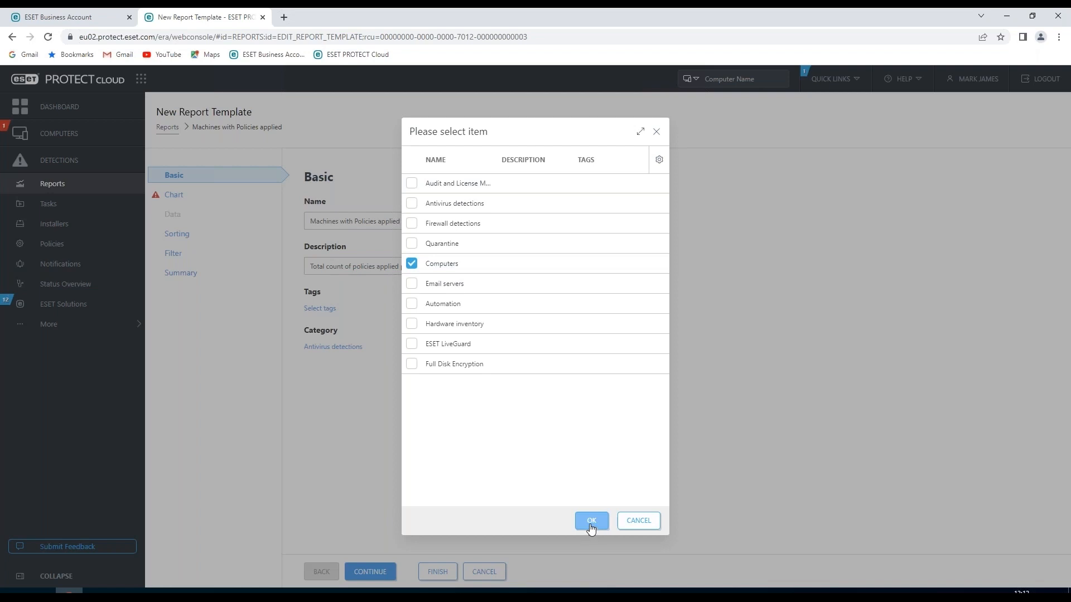
click(592, 522)
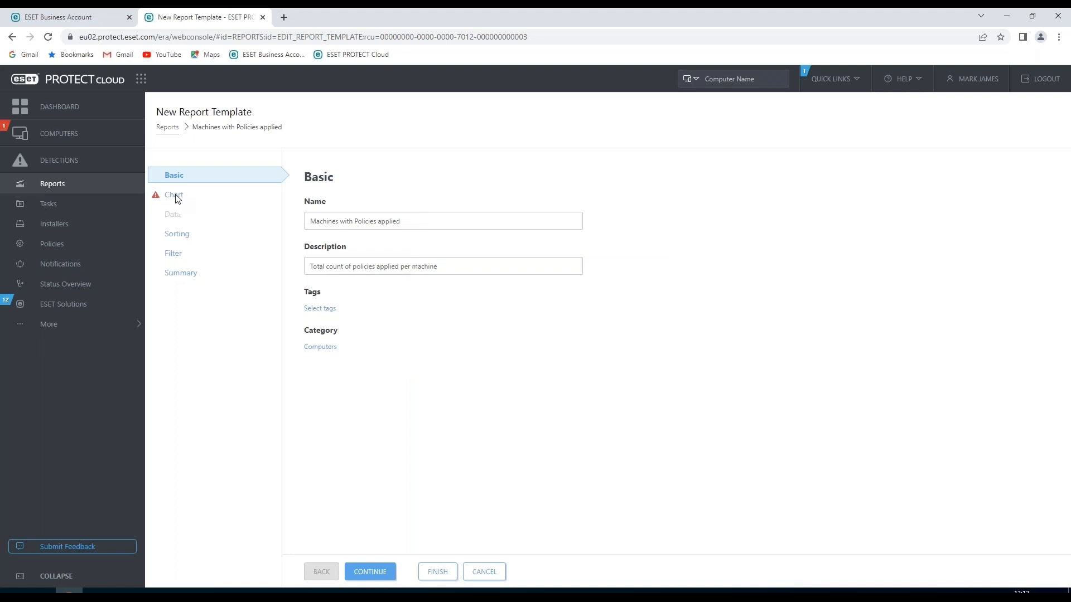
Configure the report template to display its data as a table
mouse_move(156, 201)
click(172, 197)
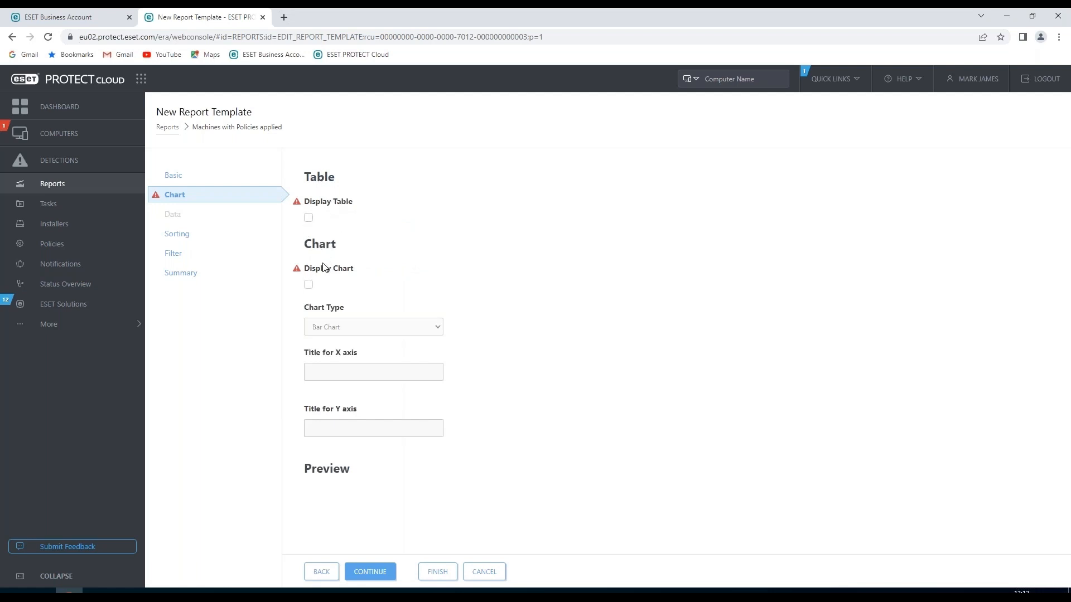
click(308, 218)
Add the Computer name field from the Computer group as the first table column
mouse_move(156, 221)
click(172, 215)
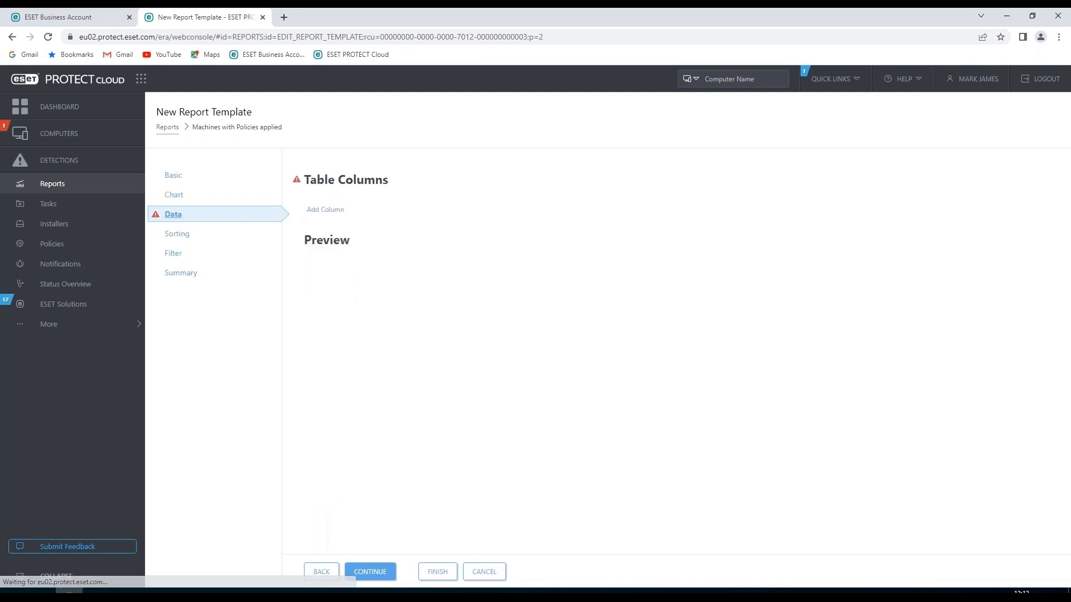
click(327, 214)
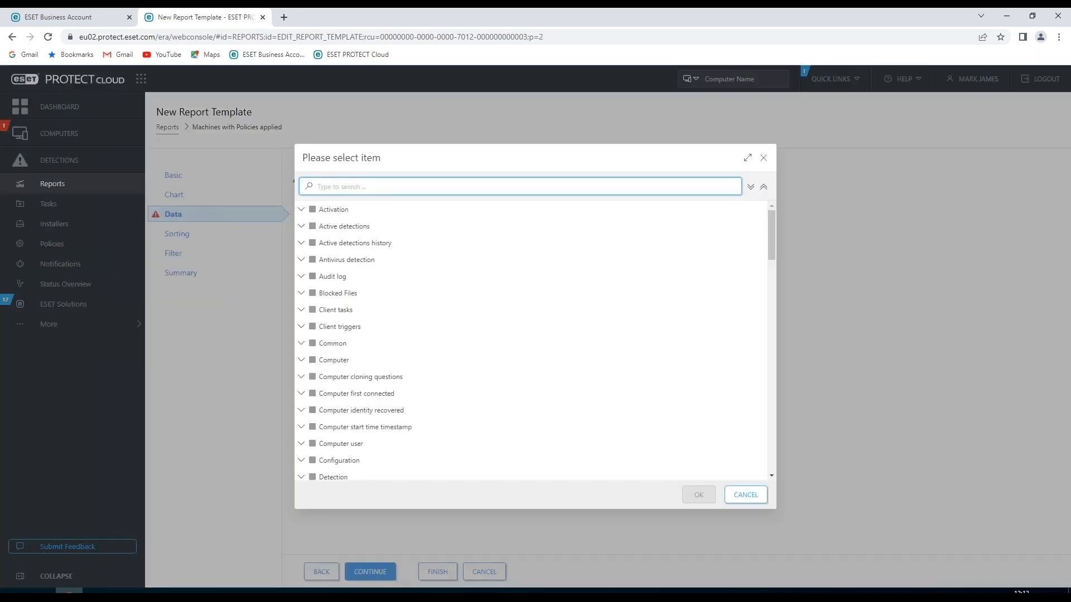
click(302, 362)
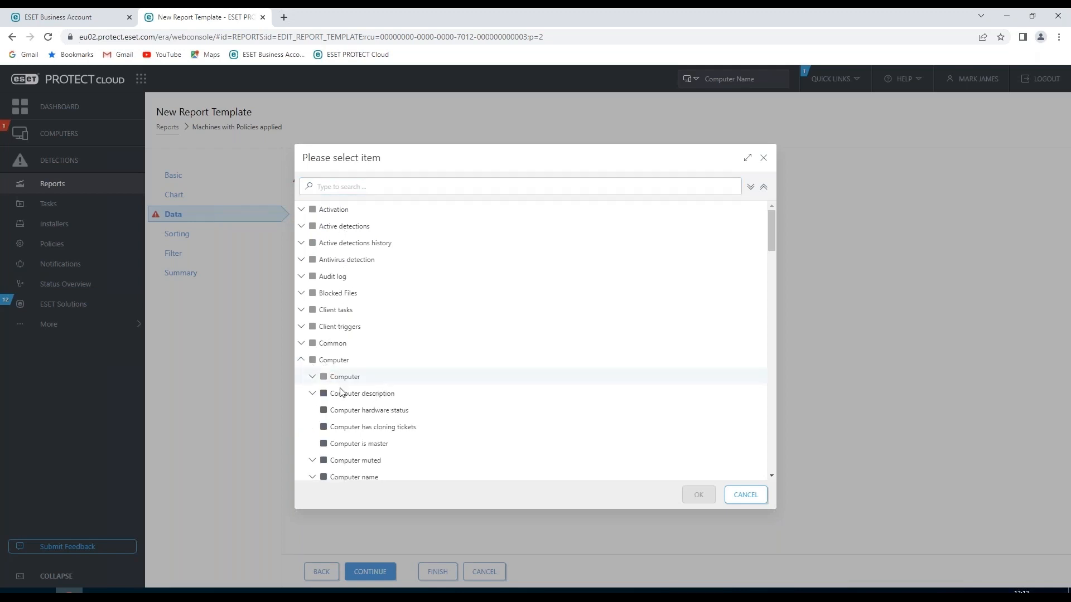
scroll(358, 459, down, 1)
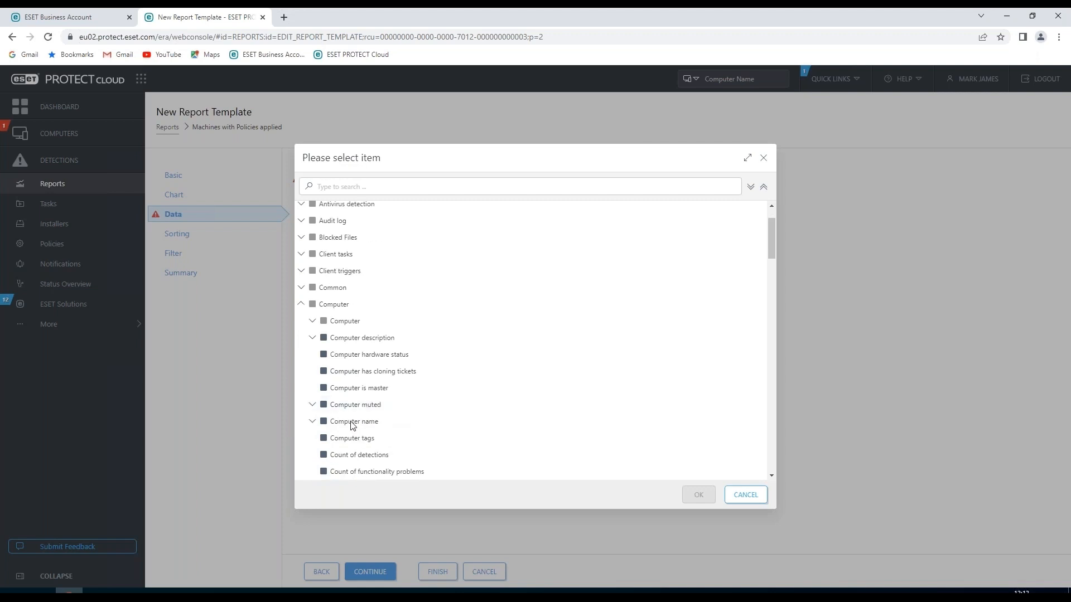
click(357, 424)
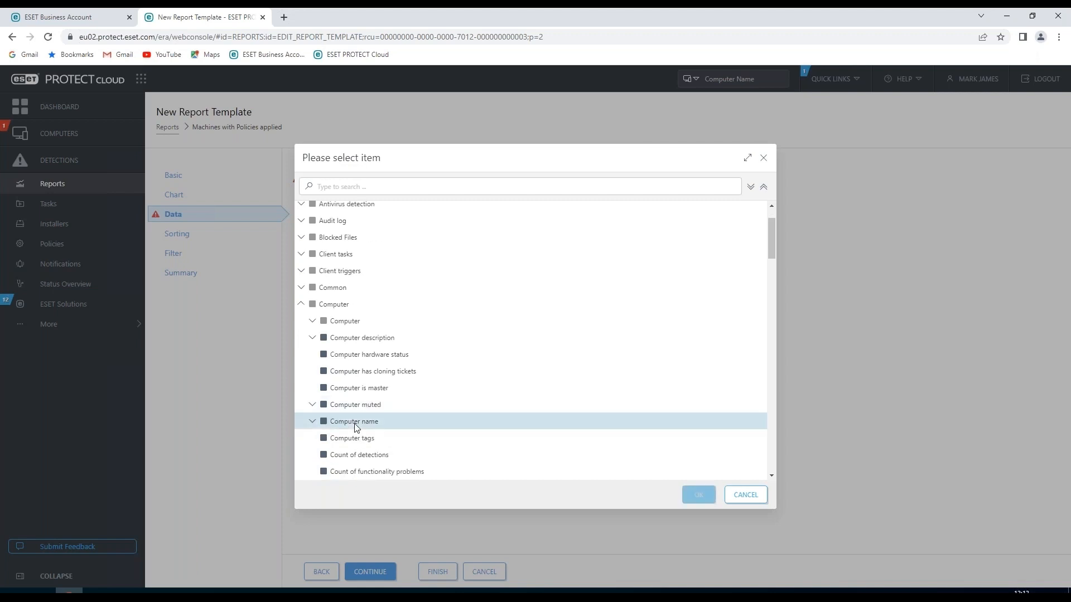
click(700, 495)
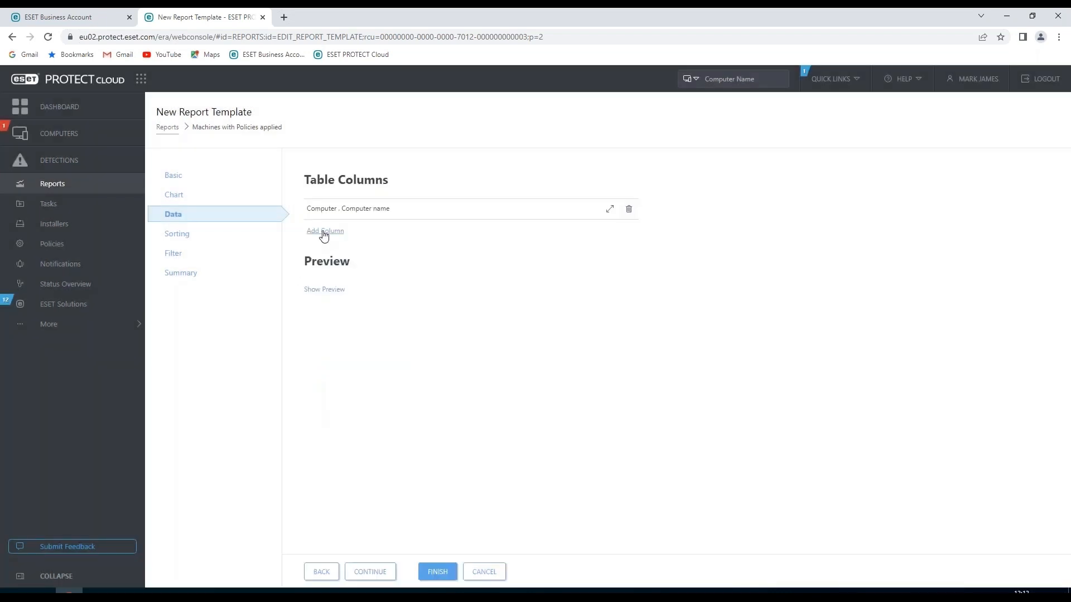
Add the Applied policies count field from the Policy group as the second table column and preview the table
click(325, 231)
scroll(364, 319, down, 3)
scroll(364, 319, down, 10)
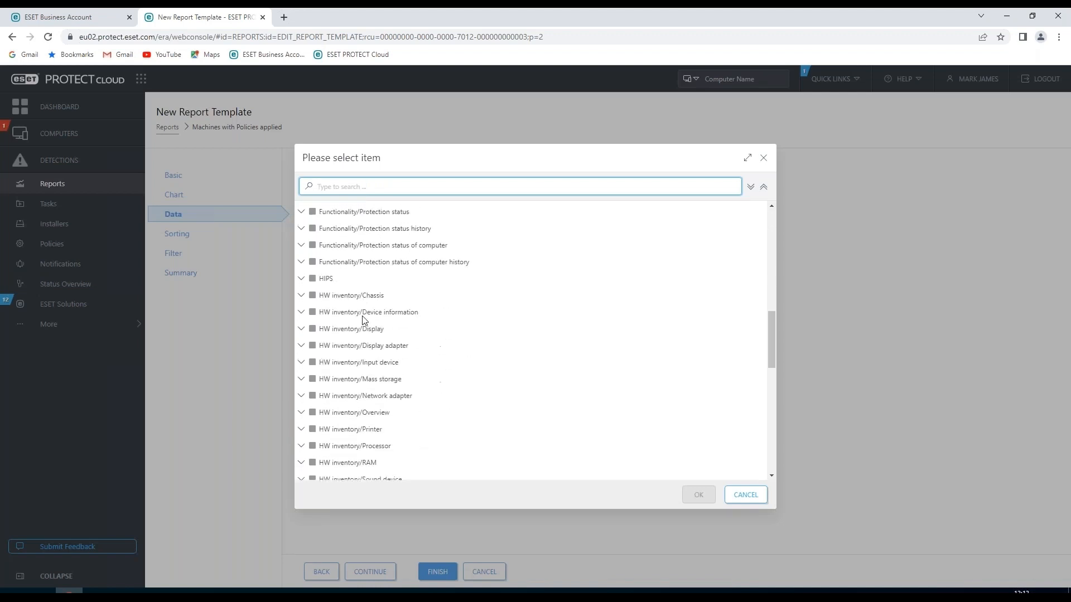
scroll(362, 319, down, 4)
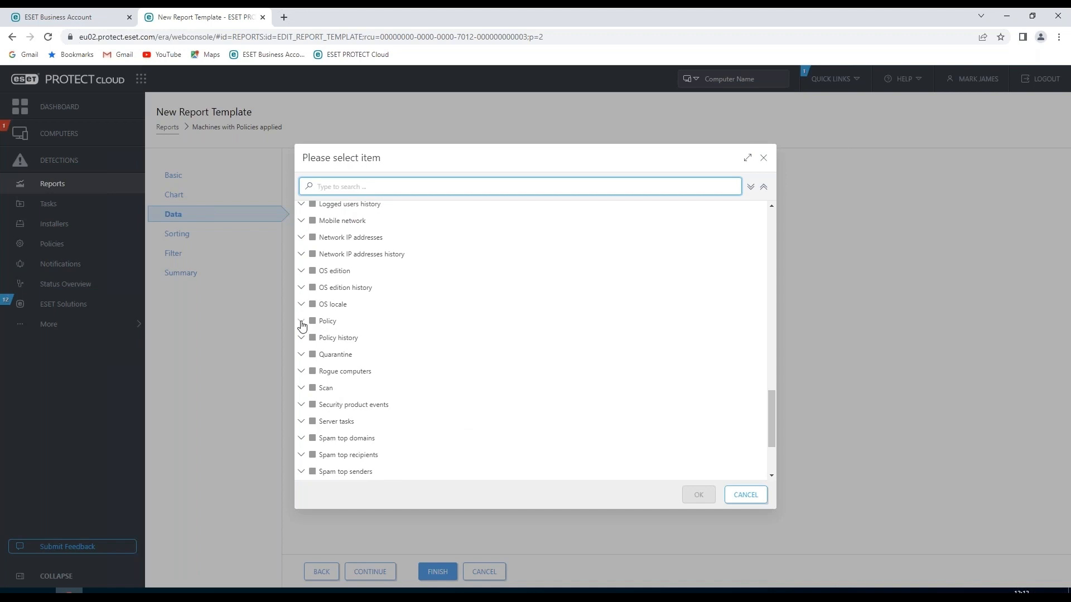
click(302, 324)
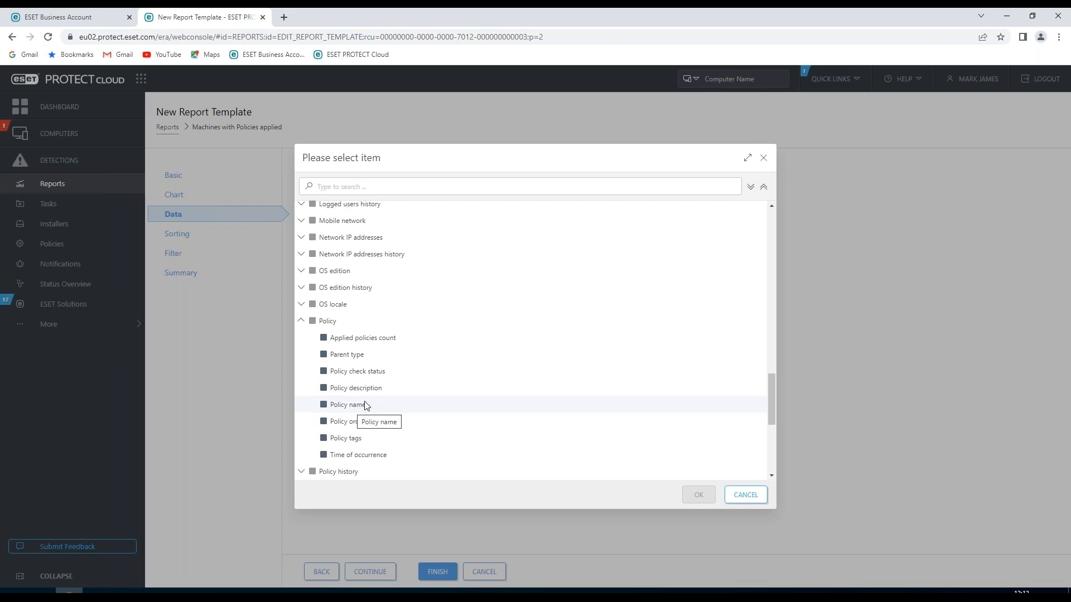
click(363, 338)
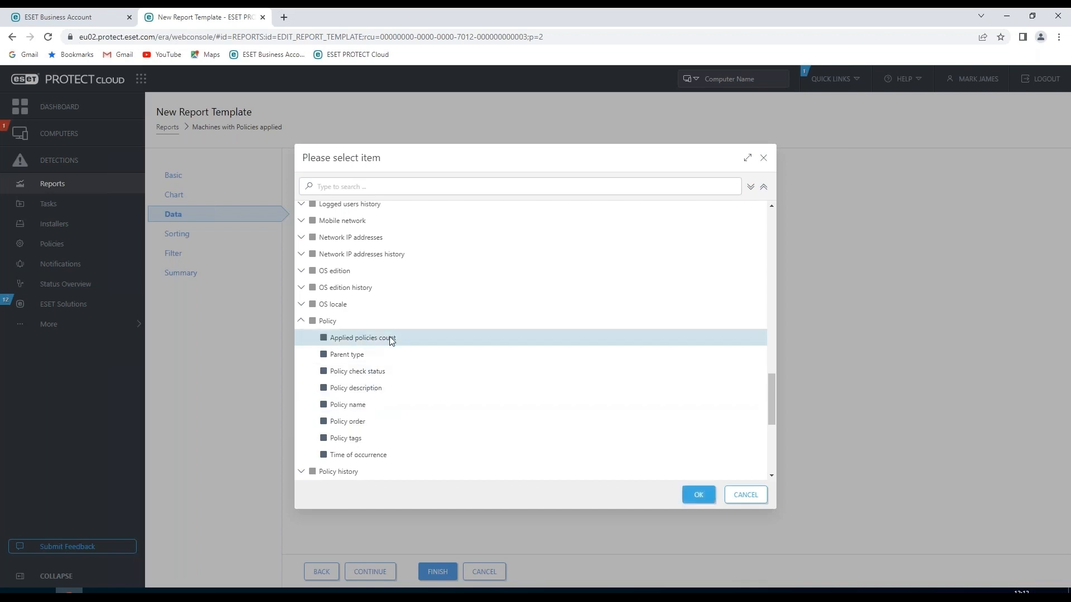
click(698, 496)
click(319, 314)
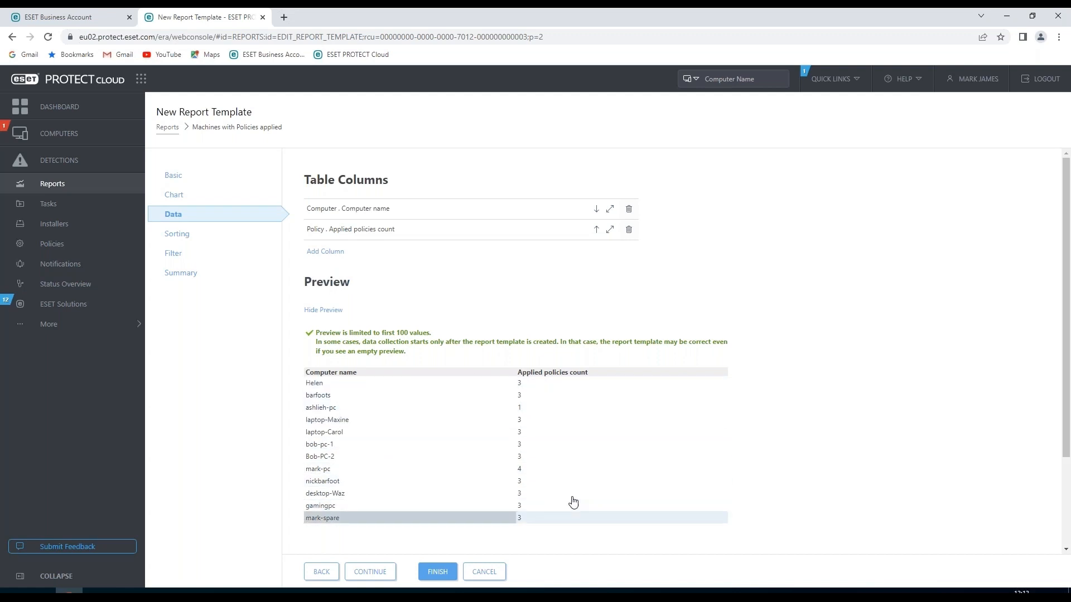
Sort the report by Computer name in ascending order and preview the sorted table
click(177, 237)
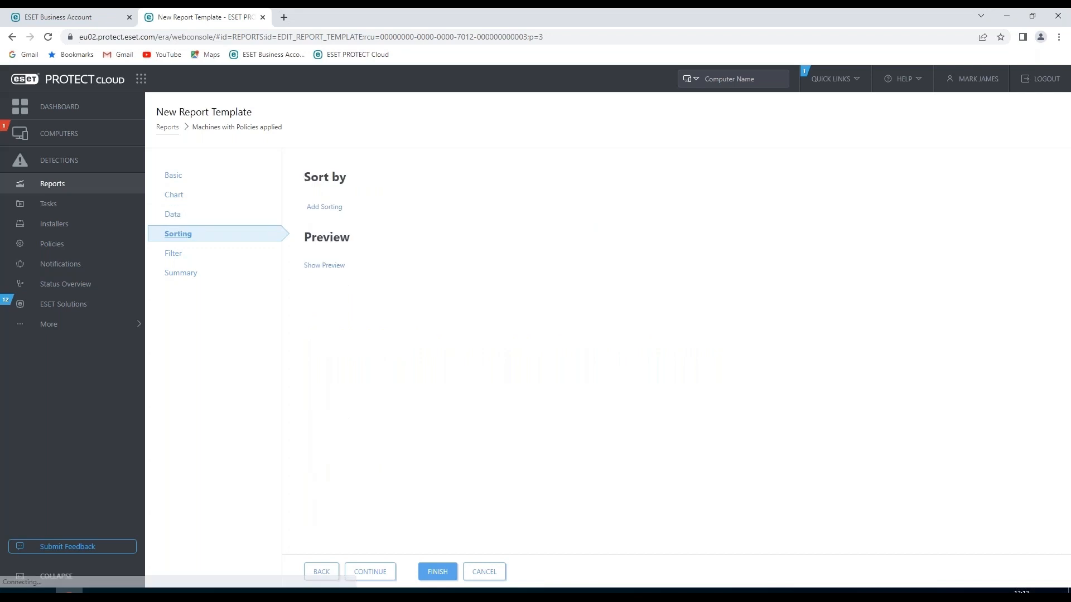
click(330, 208)
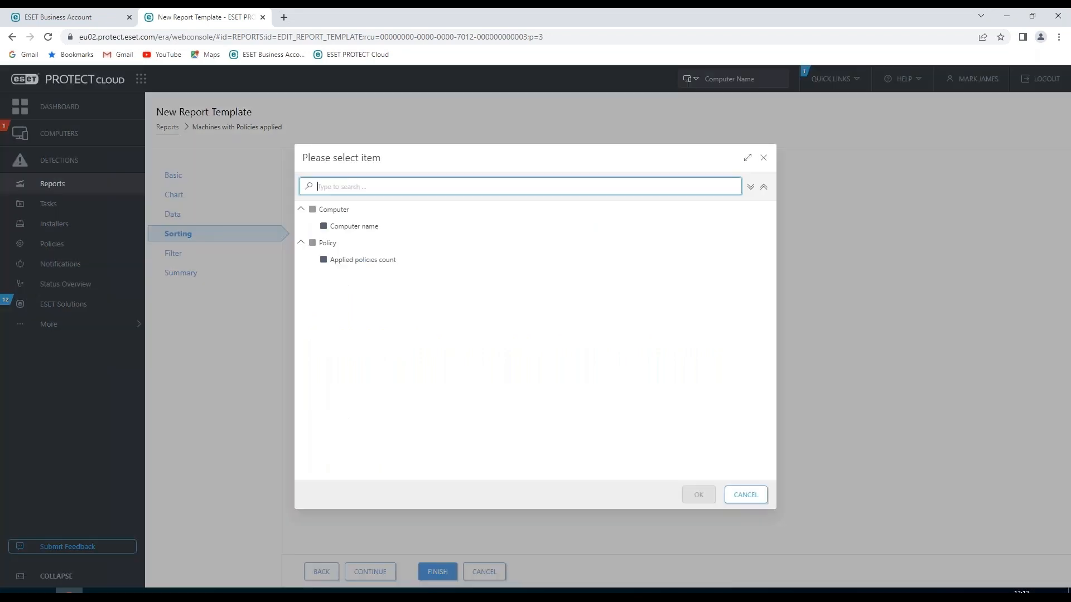
click(357, 227)
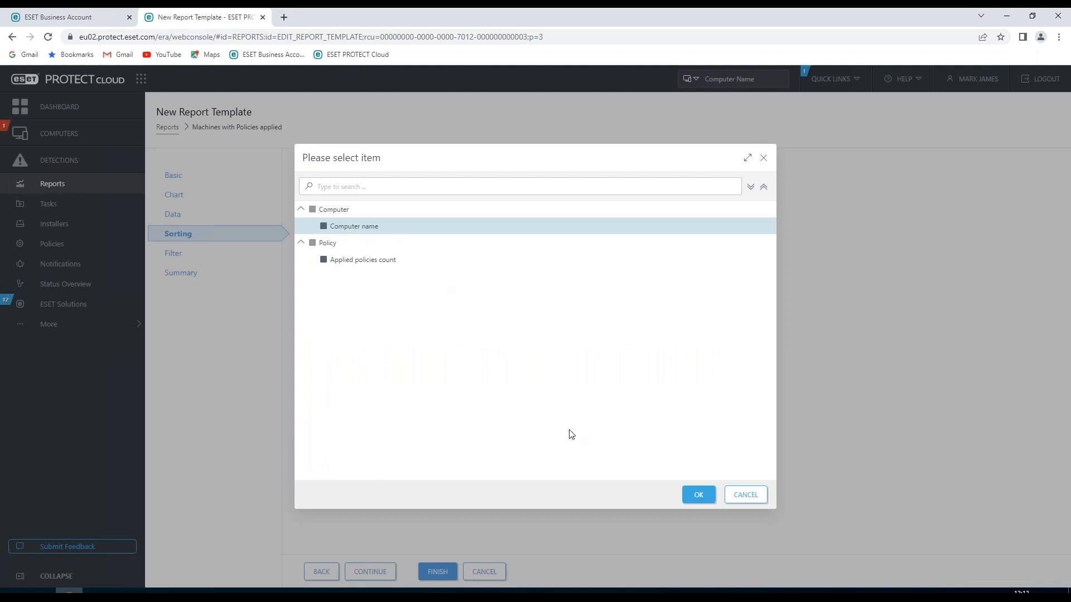
click(697, 495)
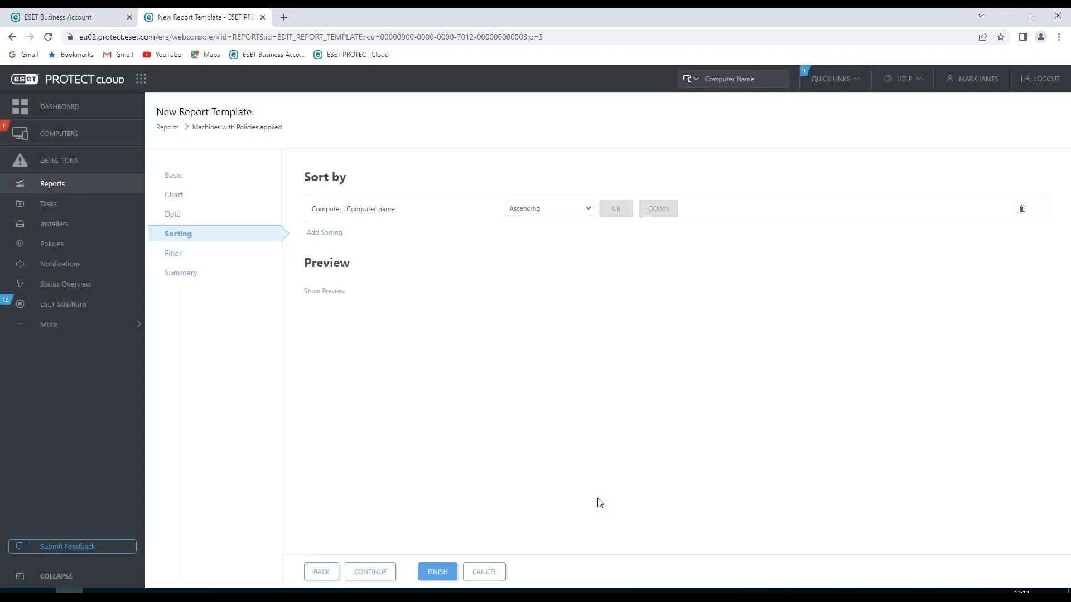
click(328, 292)
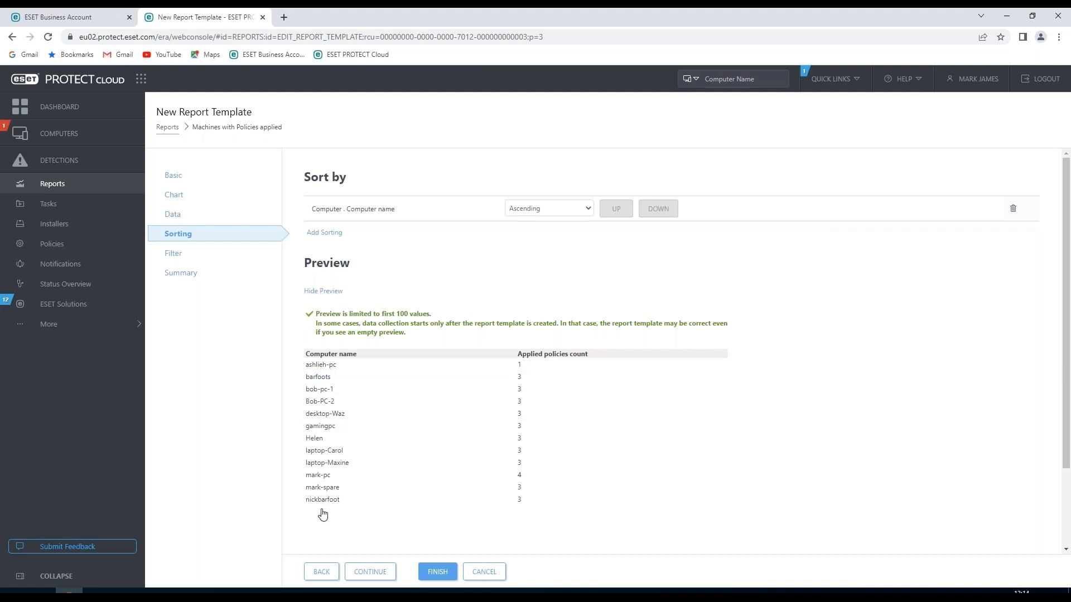
Review the template's summary and save the report template without any filter
click(172, 255)
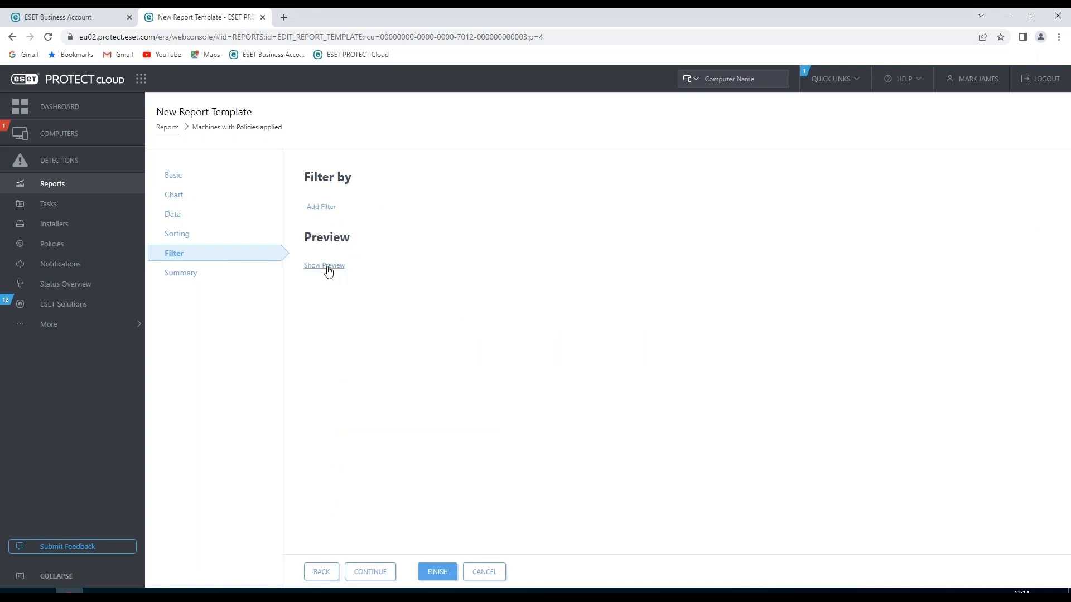
click(181, 275)
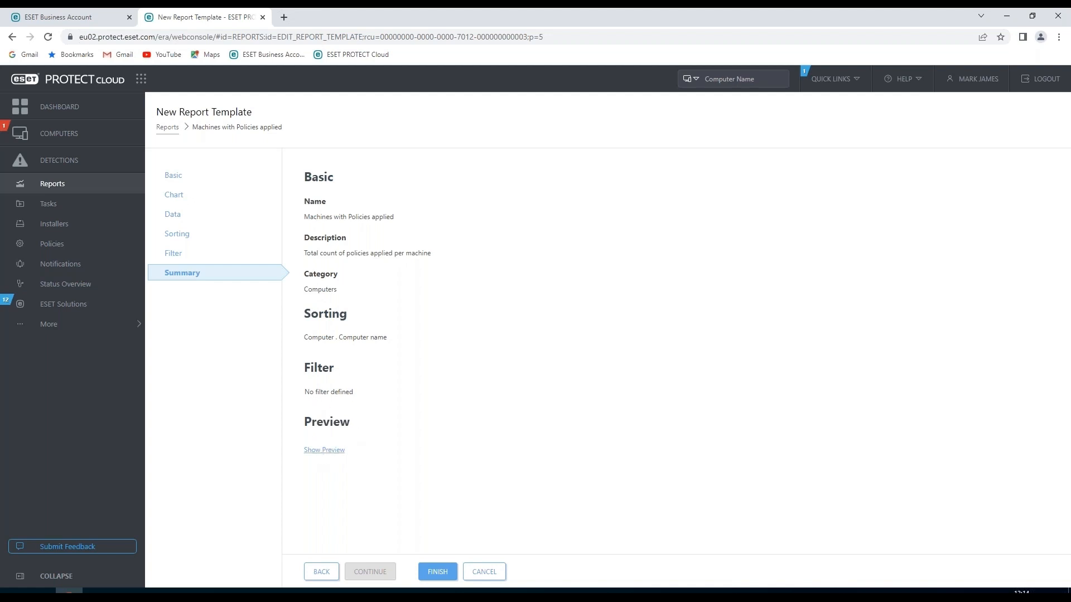
click(439, 573)
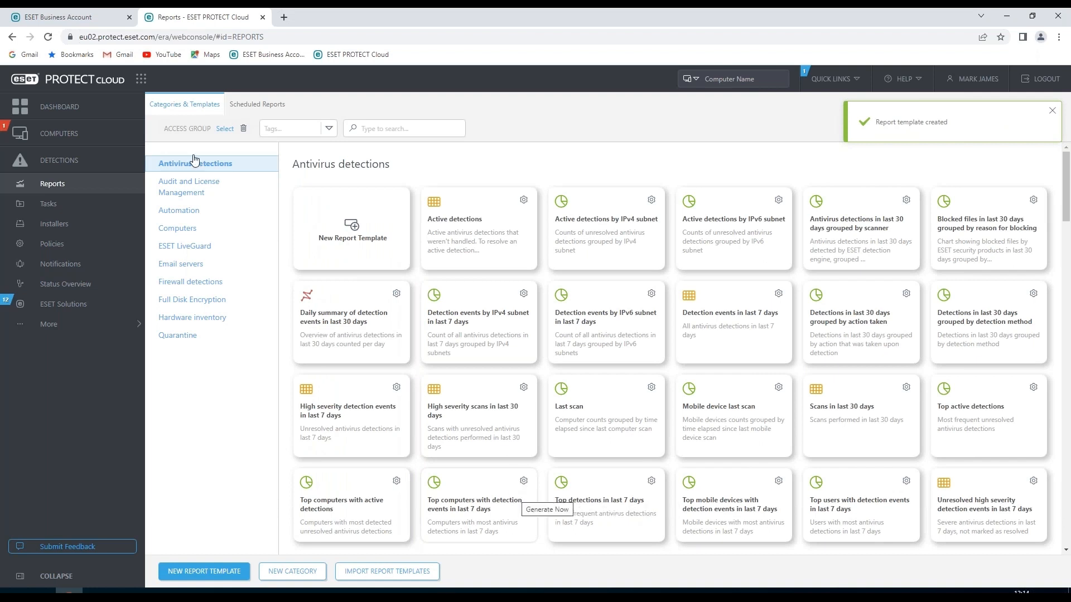
Generate the "Machines with Policies applied" report from the Computers category
click(176, 230)
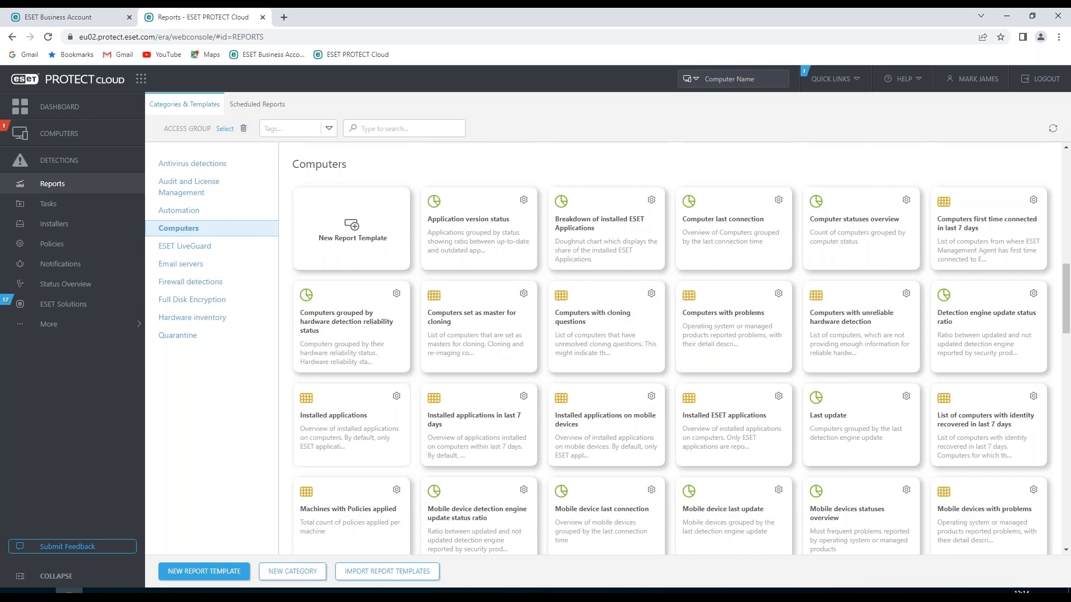
click(345, 519)
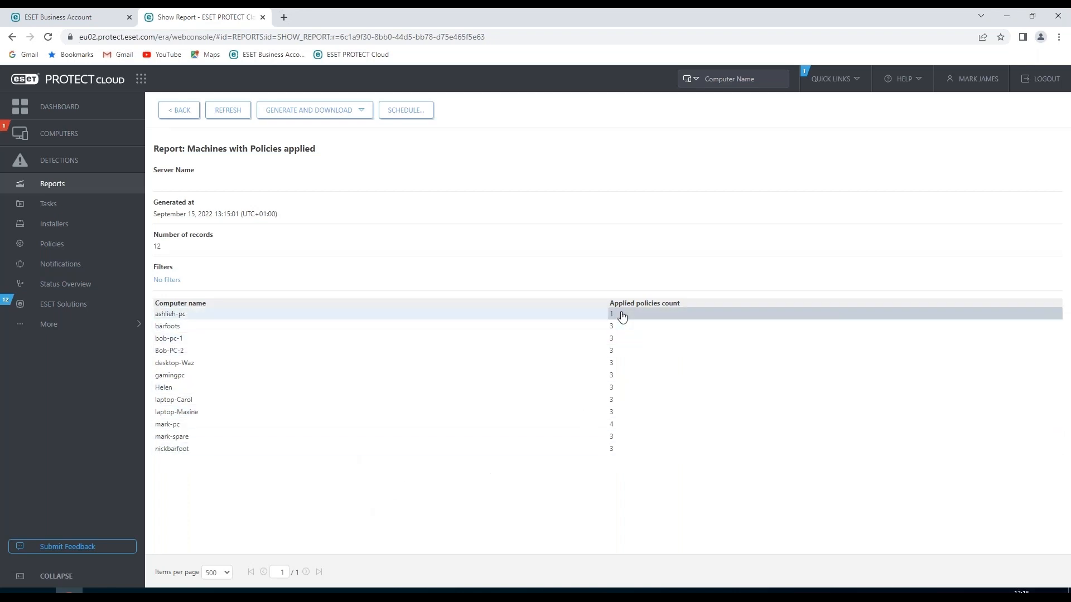
Bring up the available actions for the computer with 4 applied policies to reach its details
click(615, 428)
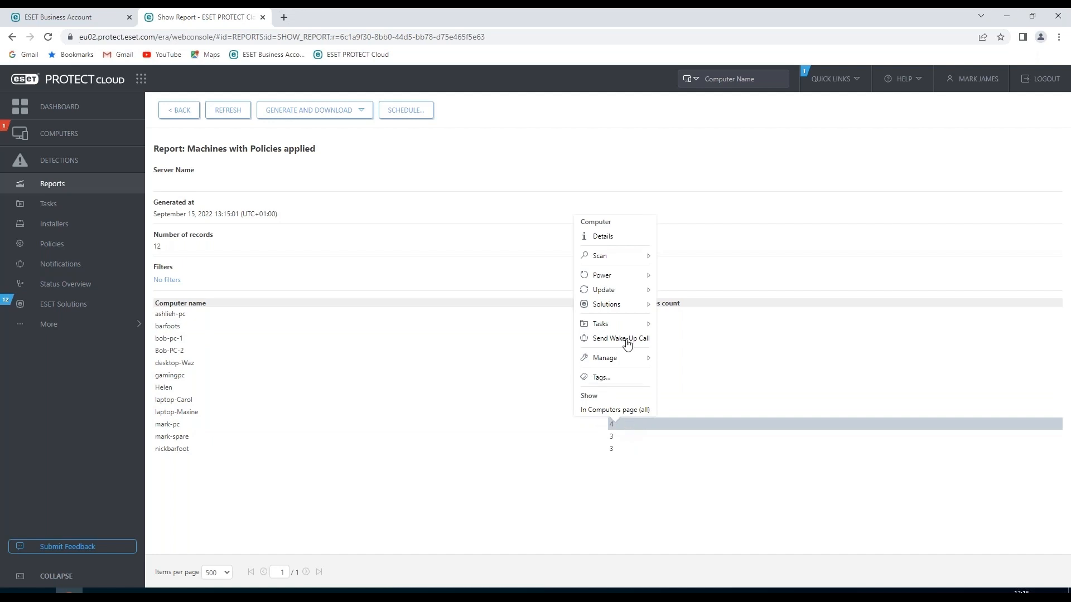
mouse_move(620, 258)
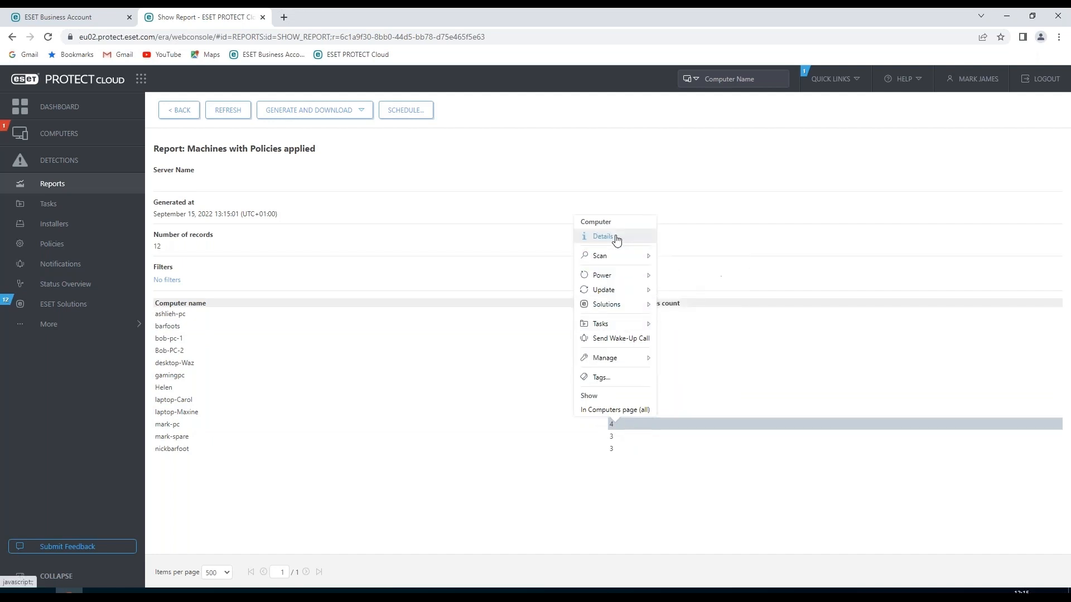